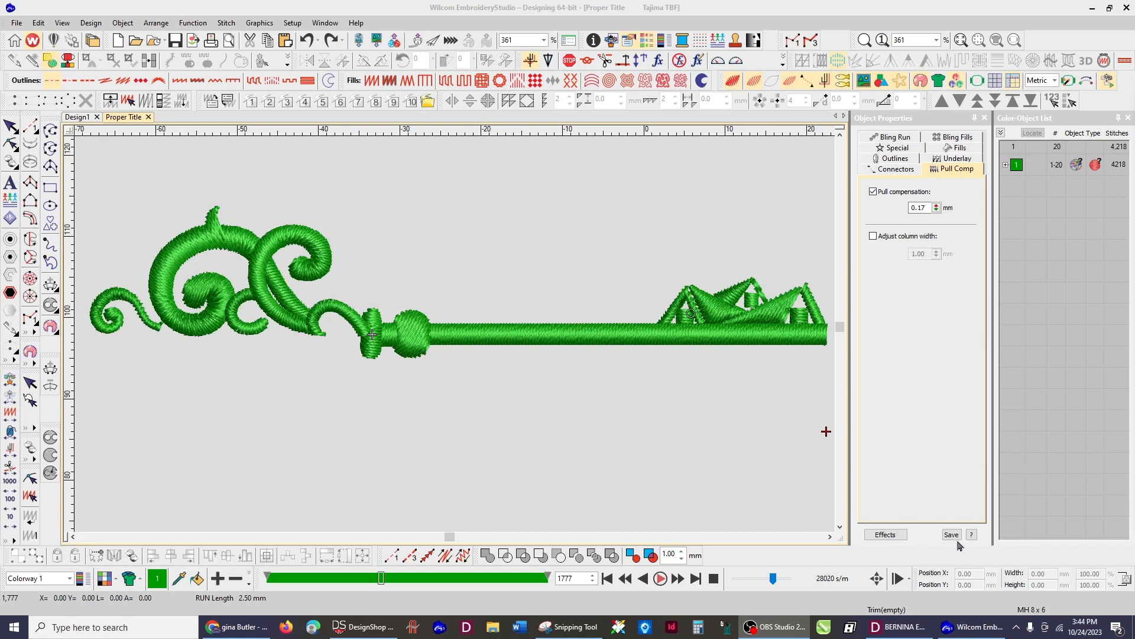
Step: Simulate the key's stitch-out from stitch 1777 onward, from trim to trim, through the lower scrolls of the key's bow
{"action": "left_click", "coordinate": [908, 579]}
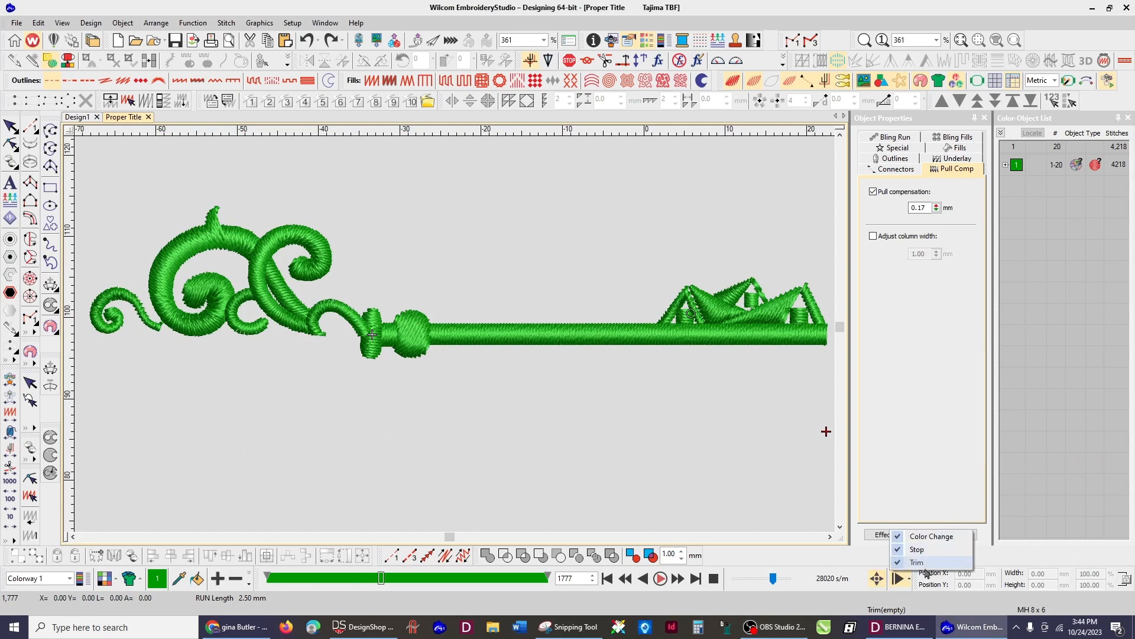
{"action": "left_click", "coordinate": [676, 495]}
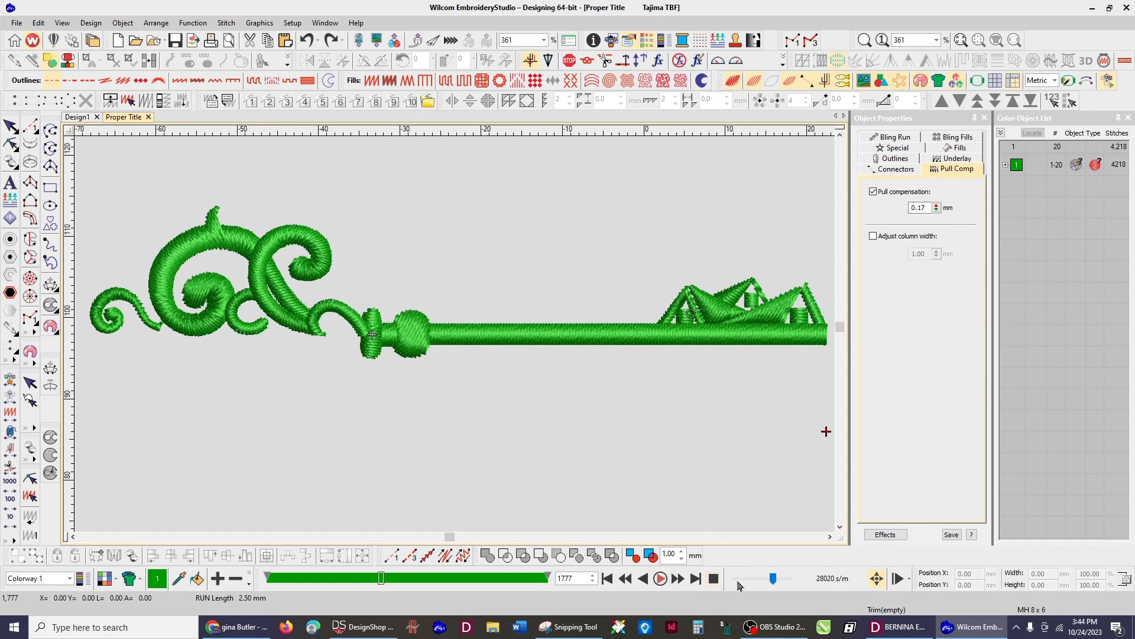
{"action": "left_click", "coordinate": [661, 580]}
{"action": "left_click", "coordinate": [661, 580]}
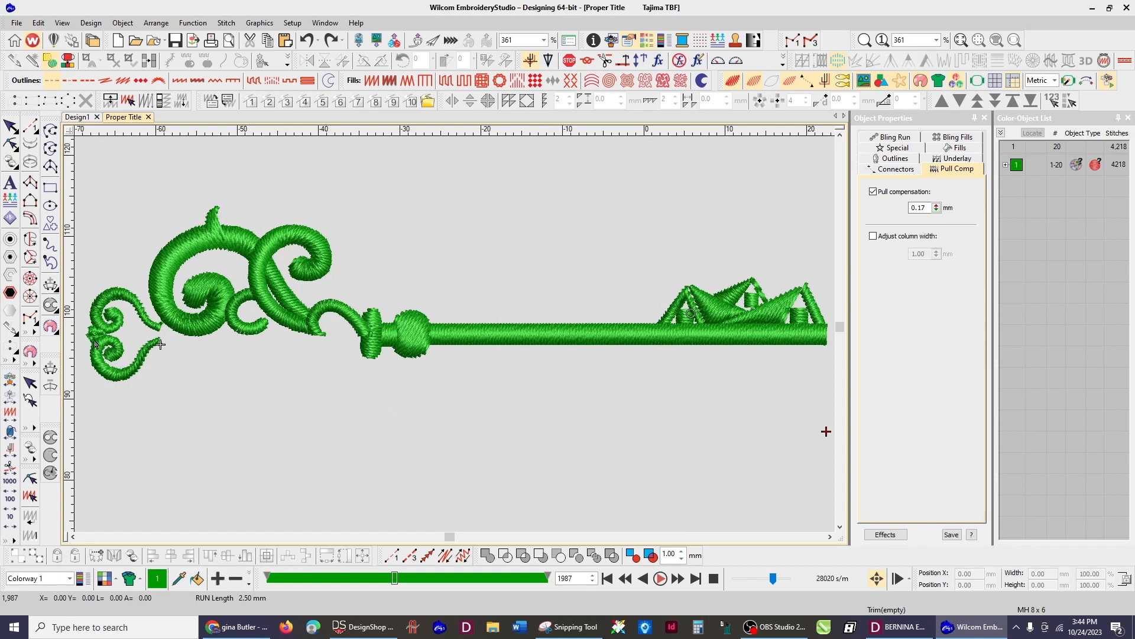
{"action": "left_click", "coordinate": [660, 580]}
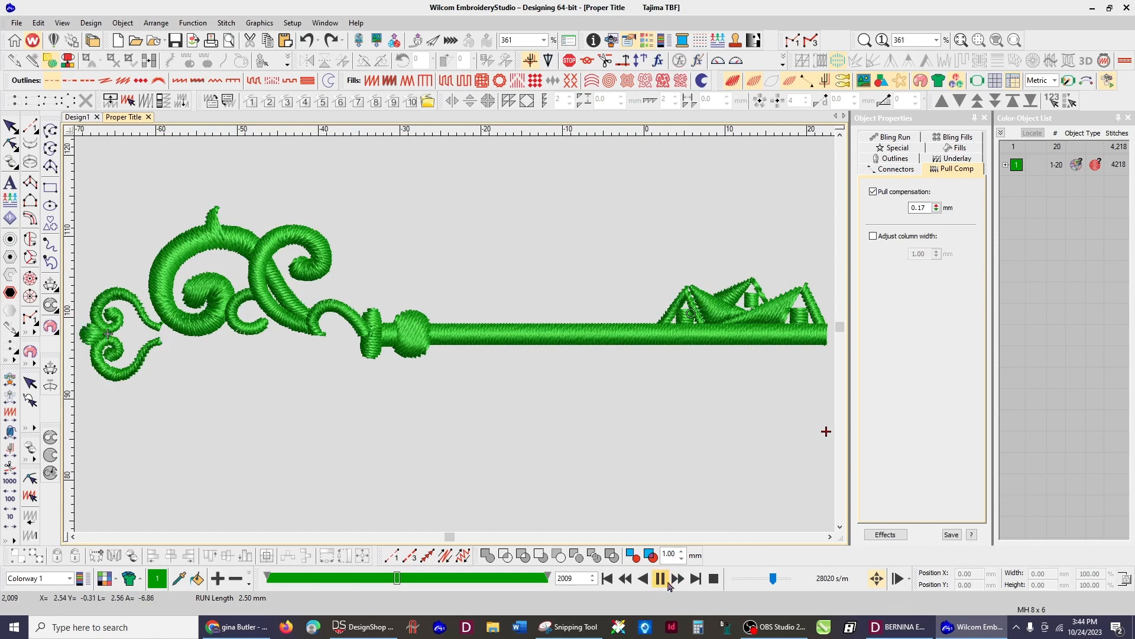
{"action": "left_click", "coordinate": [663, 582]}
{"action": "left_click", "coordinate": [663, 581]}
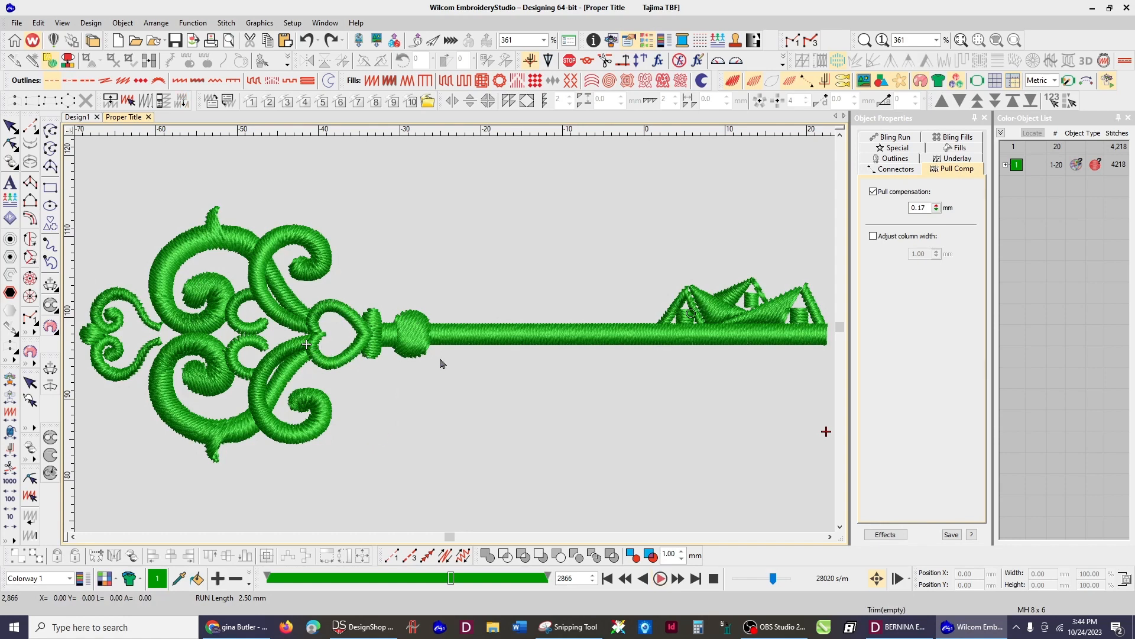
Step: Simulate the rest of the stitch-out through the PROPER TITLE lettering, raising the playback speed to 240000 s/m
{"action": "left_click", "coordinate": [660, 579]}
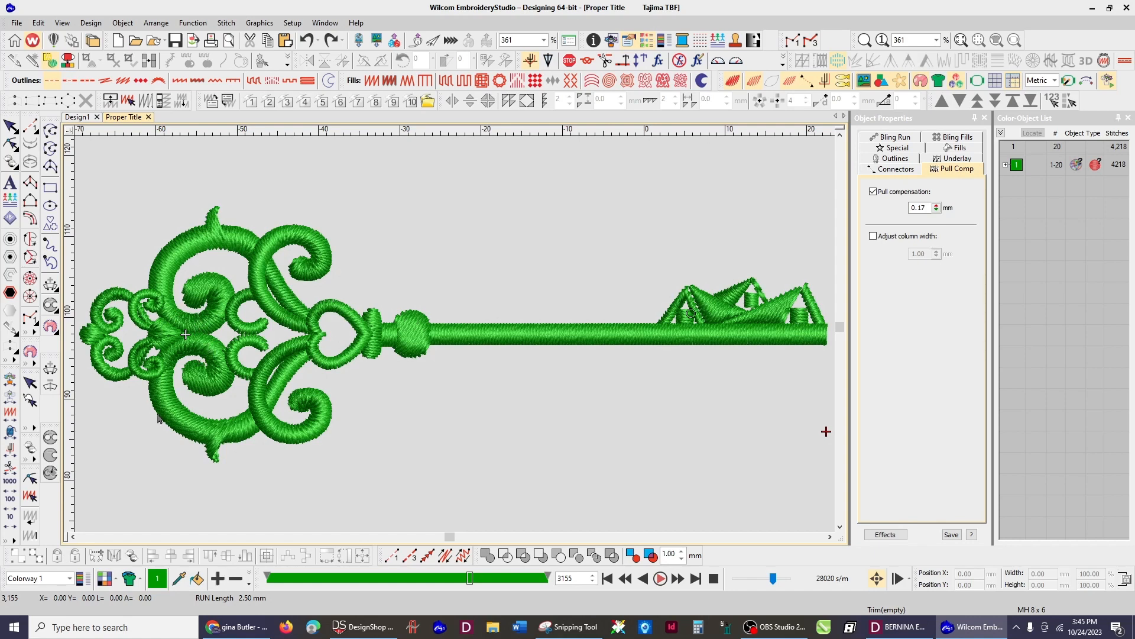
{"action": "left_click", "coordinate": [660, 580]}
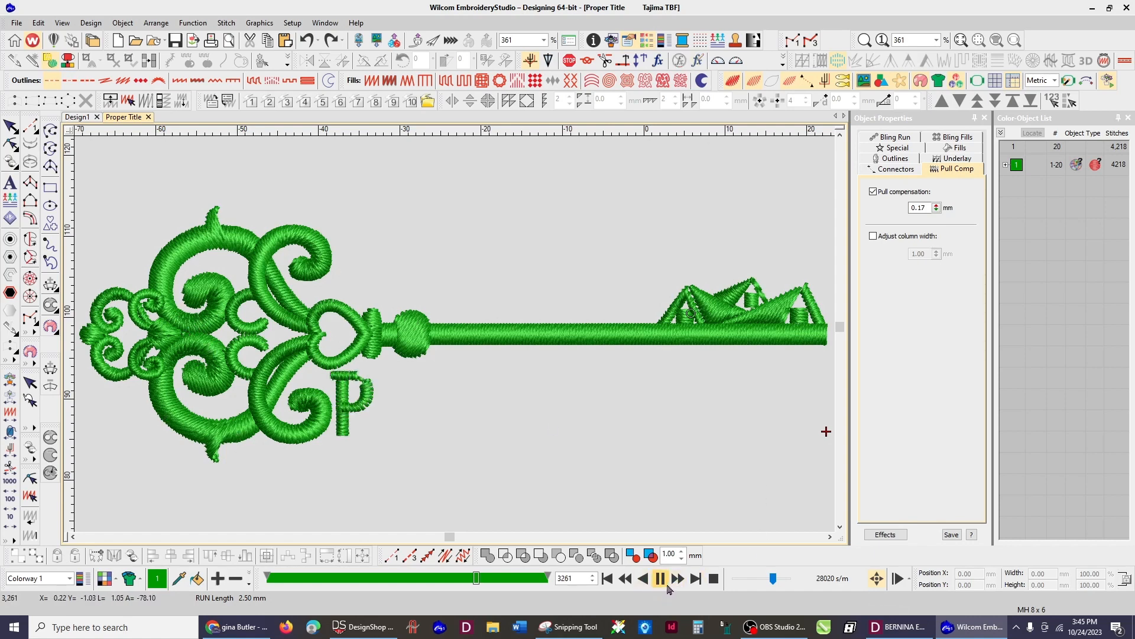
{"action": "left_click_drag", "start_coordinate": [775, 584], "coordinate": [788, 582]}
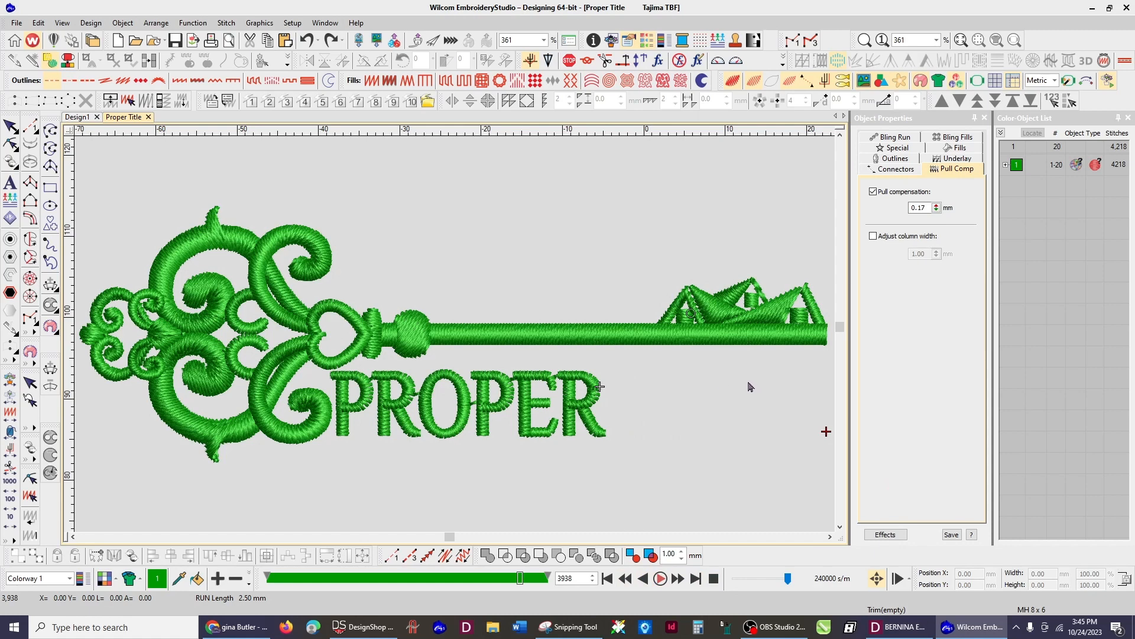
{"action": "left_click", "coordinate": [660, 583]}
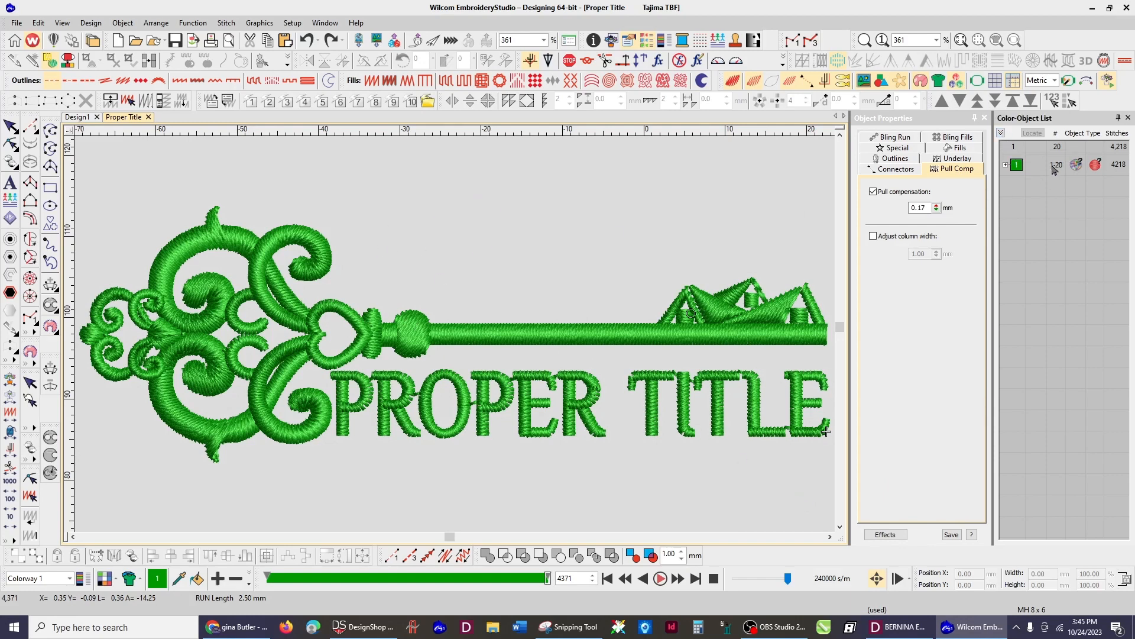
Step: Expand the colour-object list and look through the individual objects in the design
{"action": "left_click", "coordinate": [1001, 133]}
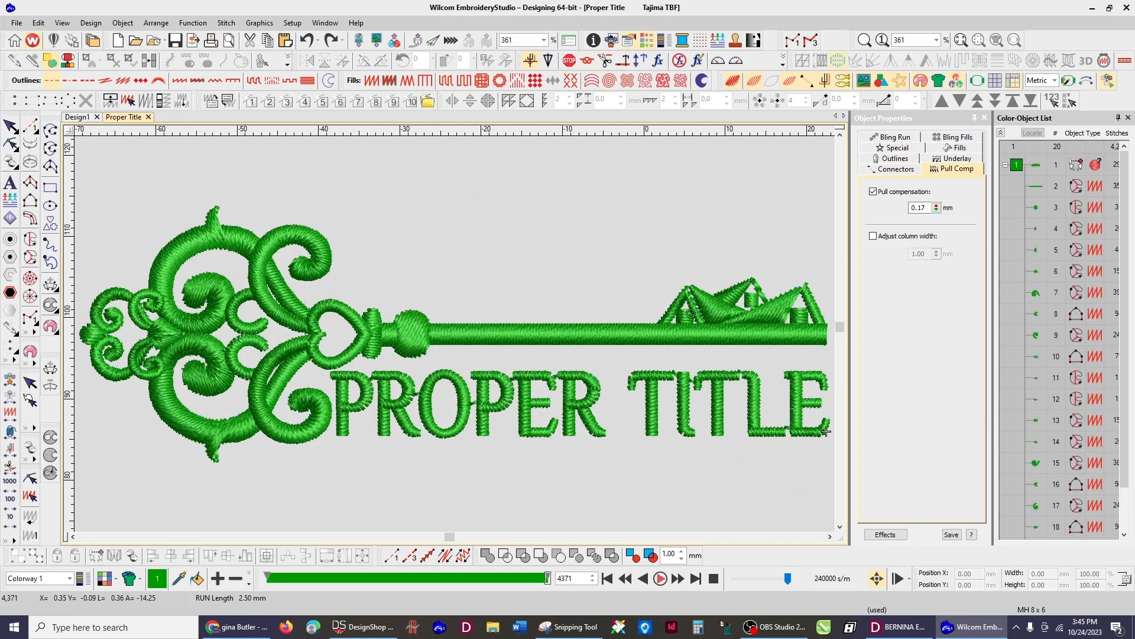
{"action": "scroll", "coordinate": [1121, 186], "scroll_direction": "down", "scroll_amount": 2}
{"action": "scroll", "coordinate": [1018, 177], "scroll_direction": "up", "scroll_amount": 3}
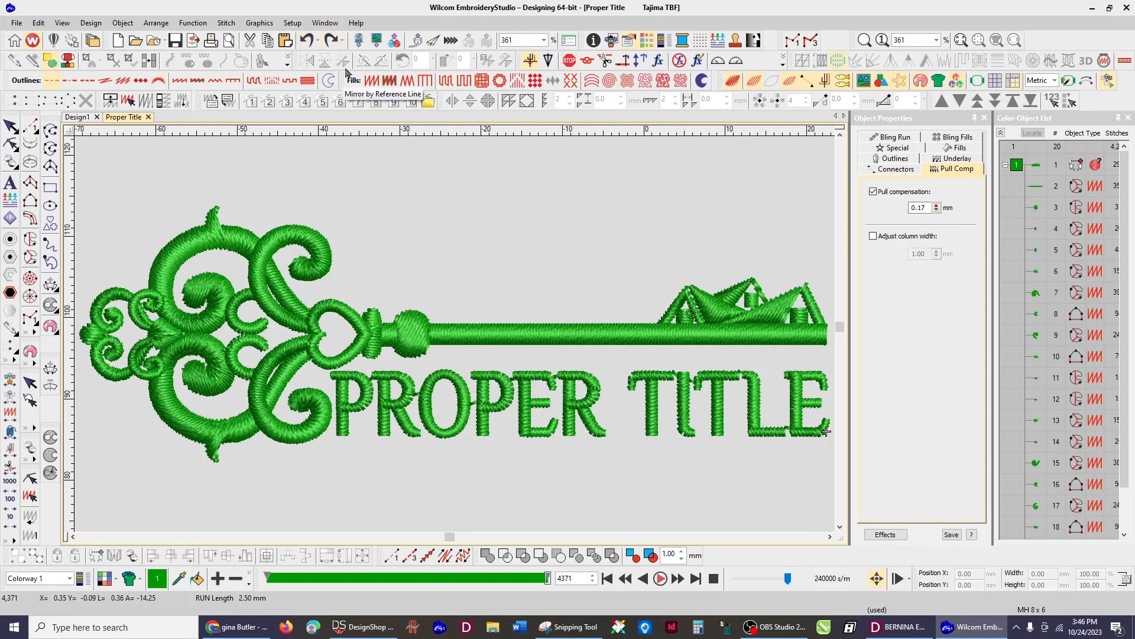
Step: Redo the recolouring of the design to teal, with bright green, red, pink and dark red bow scrolls and a green heart
{"action": "left_click", "coordinate": [331, 40]}
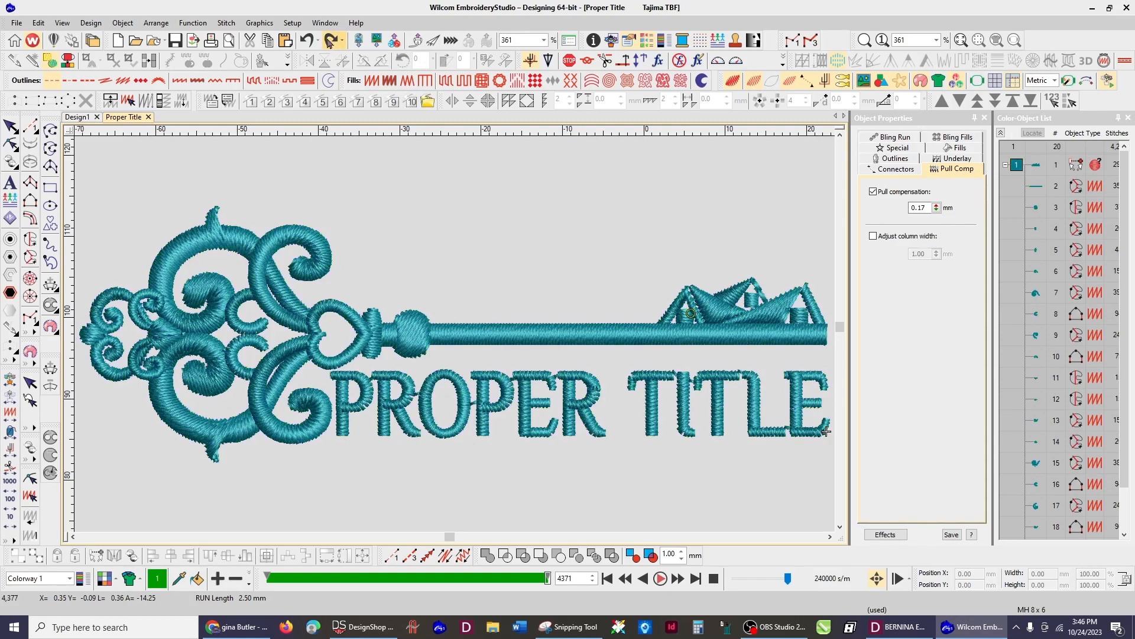
{"action": "left_click", "coordinate": [331, 41]}
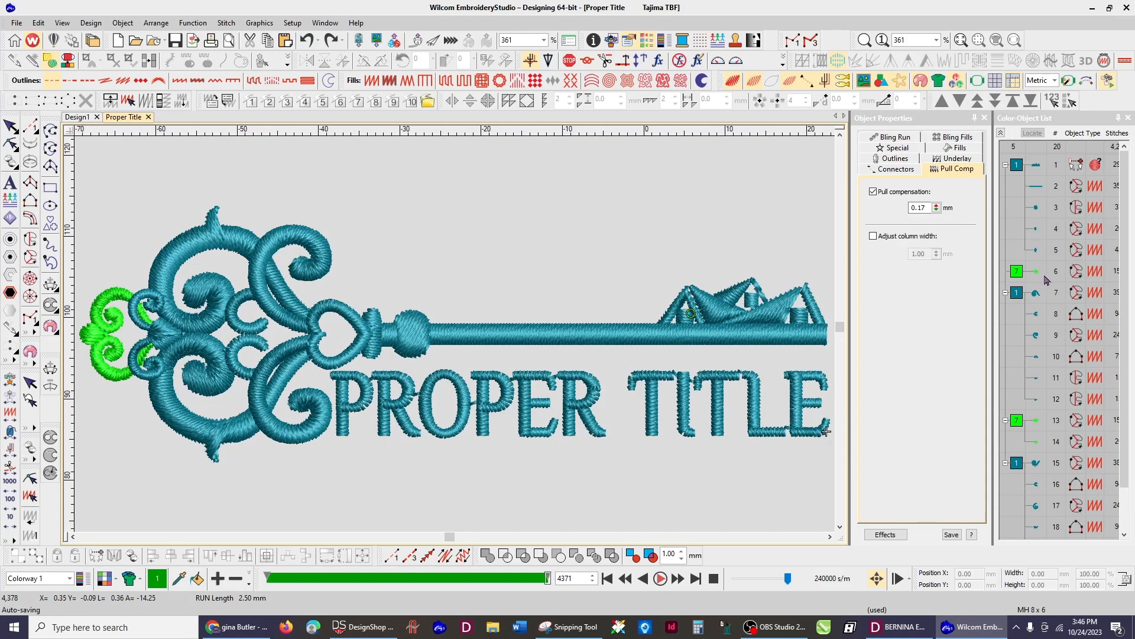
{"action": "left_click", "coordinate": [330, 40]}
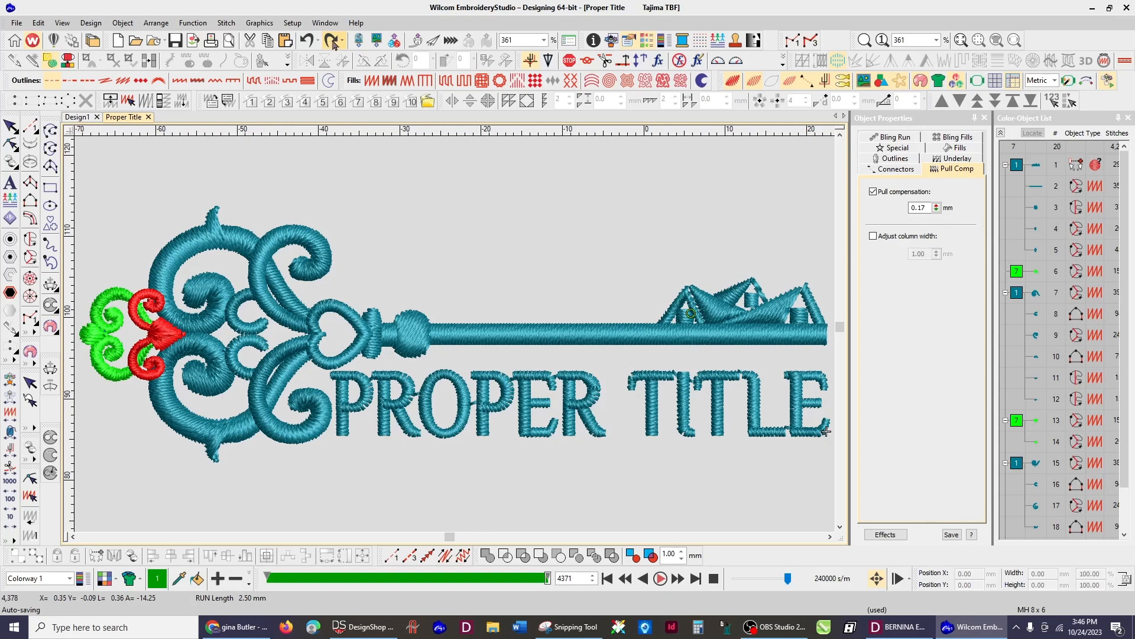
{"action": "left_click", "coordinate": [333, 43]}
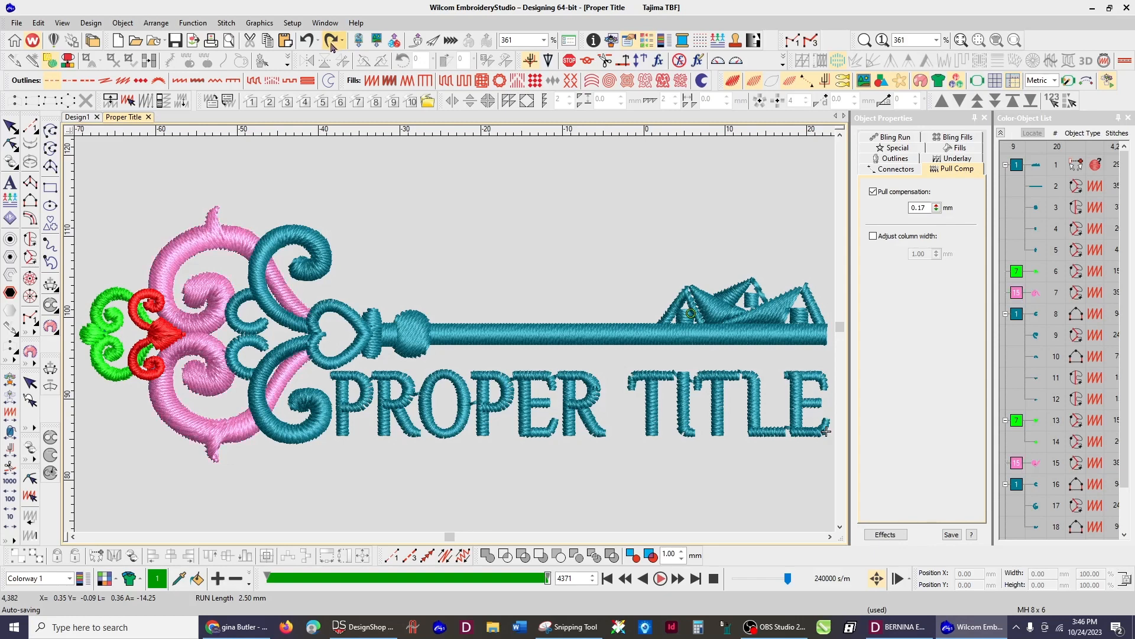
{"action": "left_click", "coordinate": [332, 44]}
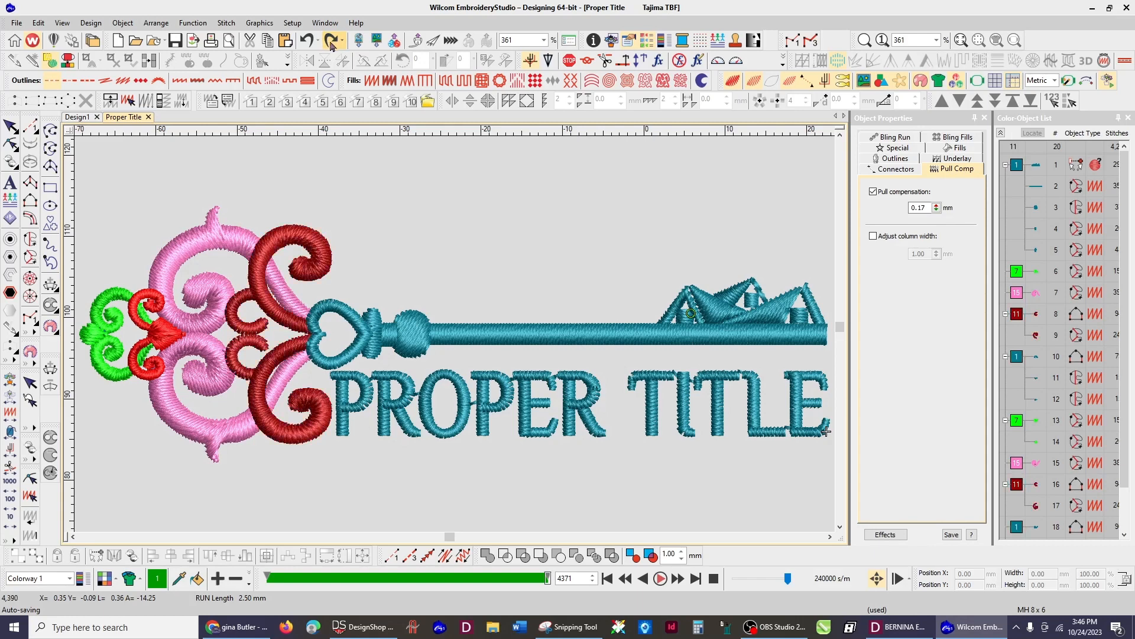
{"action": "left_click", "coordinate": [332, 43]}
Step: Redo the resequencing that groups the bright green, pink, red and dark red bow objects by colour
{"action": "left_click", "coordinate": [332, 44]}
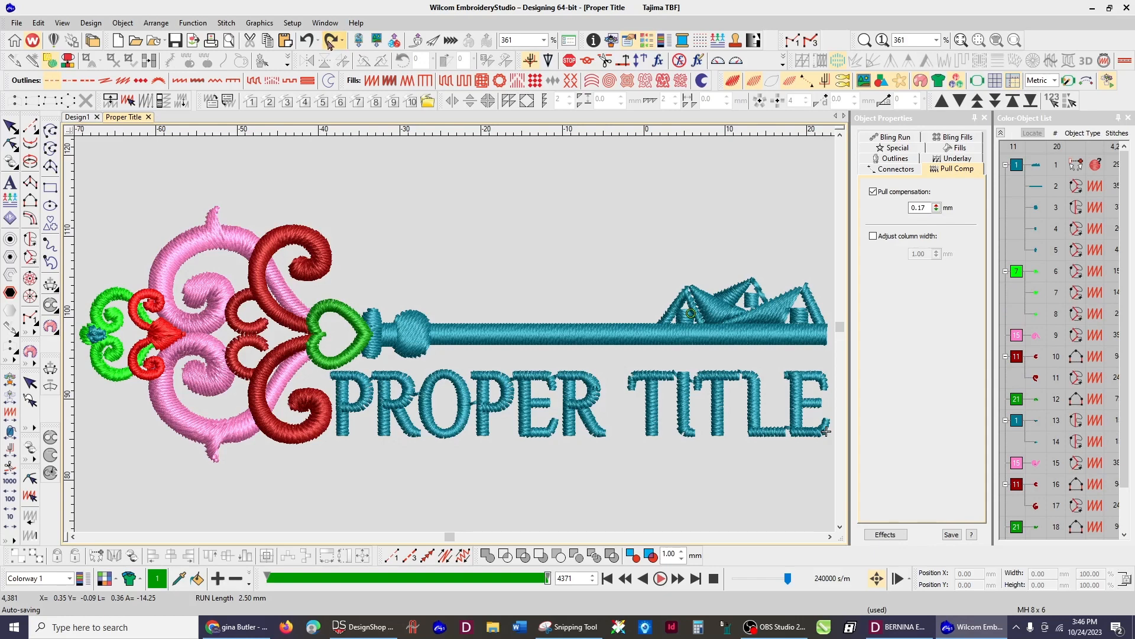
{"action": "left_click", "coordinate": [333, 43]}
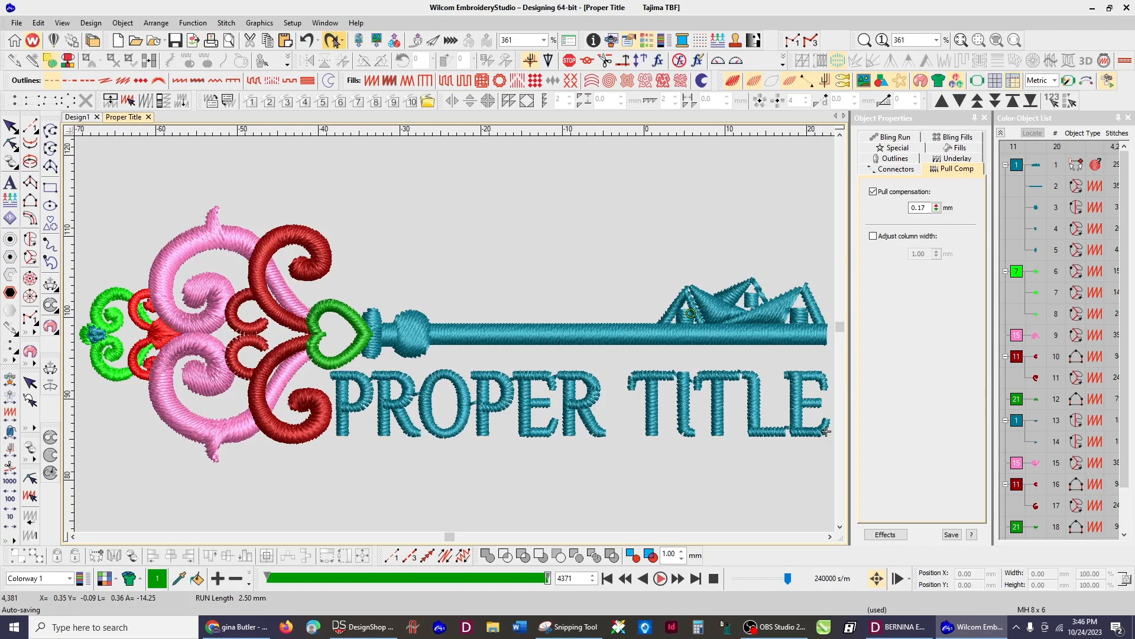
{"action": "left_click", "coordinate": [332, 44]}
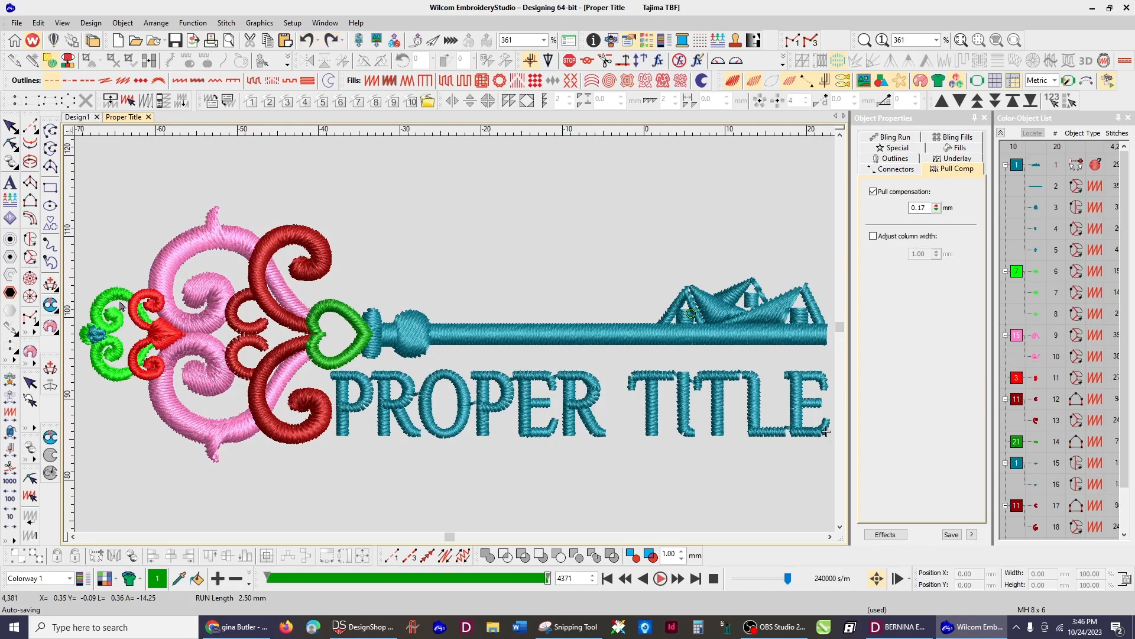
{"action": "left_click", "coordinate": [333, 40]}
{"action": "left_click", "coordinate": [331, 41]}
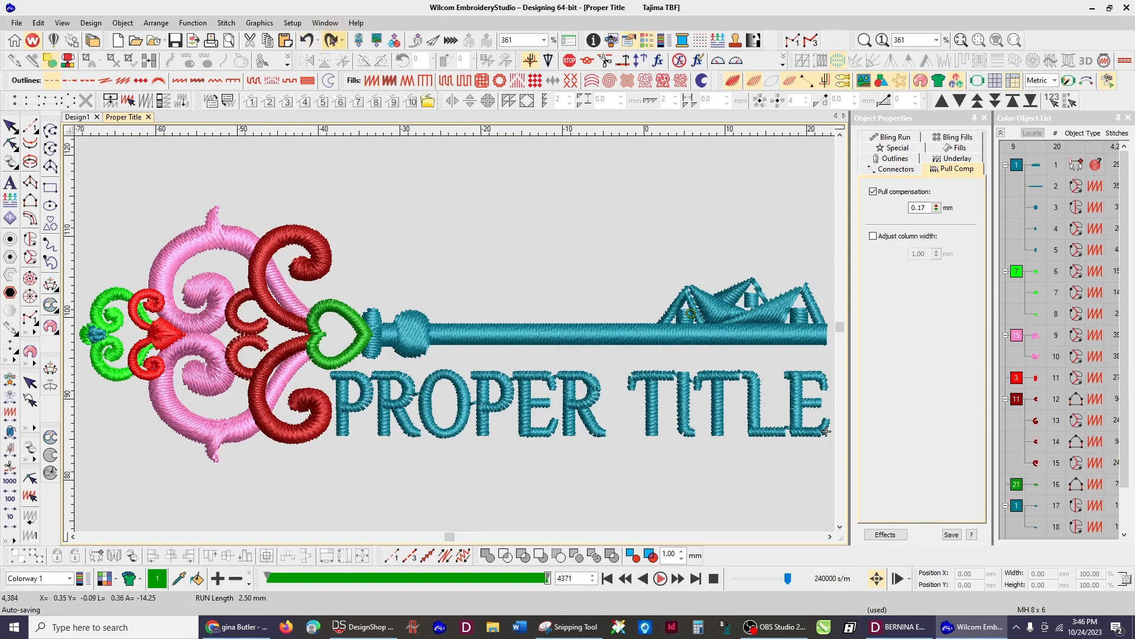
Step: Redo the teal travel run from the heart to the end scrolls and its placement before the bright green object in the sequence
{"action": "left_click", "coordinate": [332, 41]}
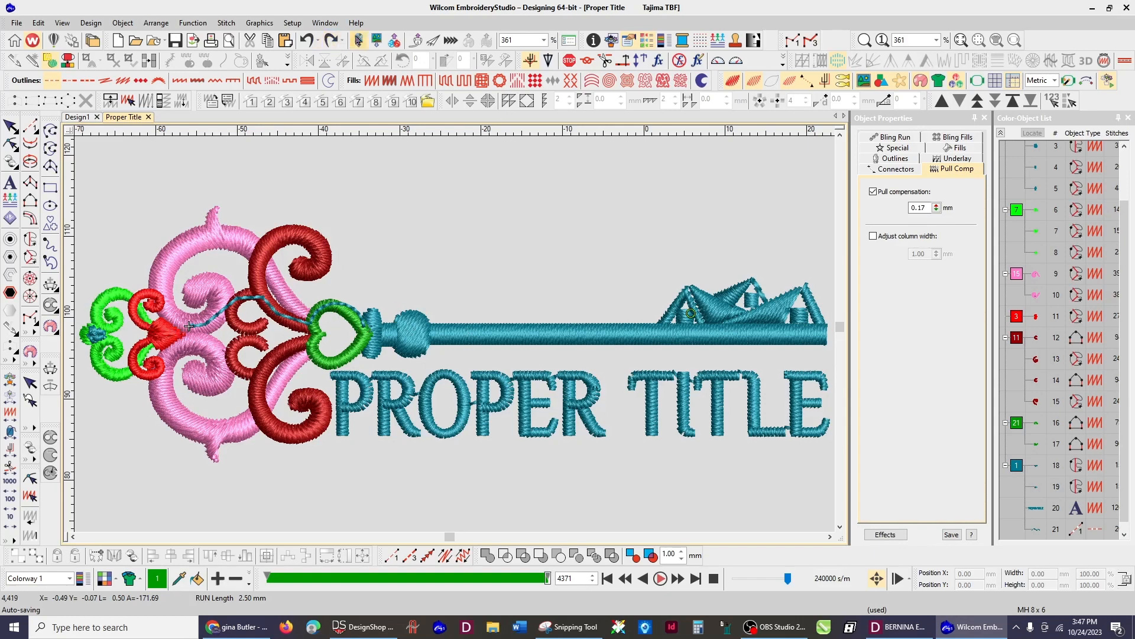
{"action": "left_click", "coordinate": [328, 42]}
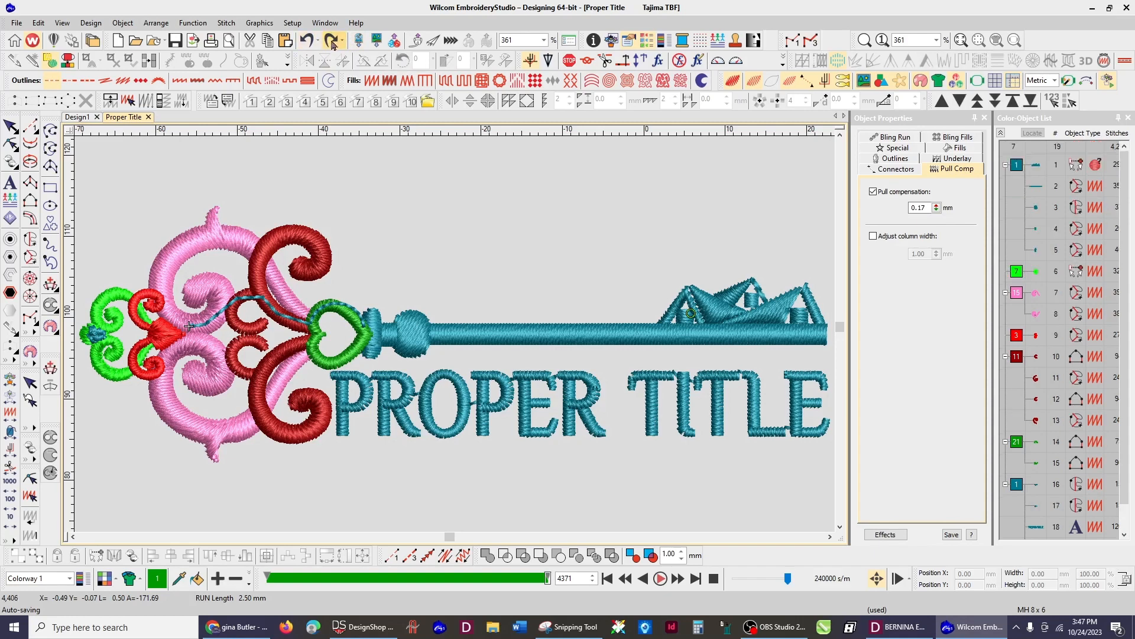
{"action": "left_click", "coordinate": [333, 42]}
{"action": "left_click", "coordinate": [330, 42]}
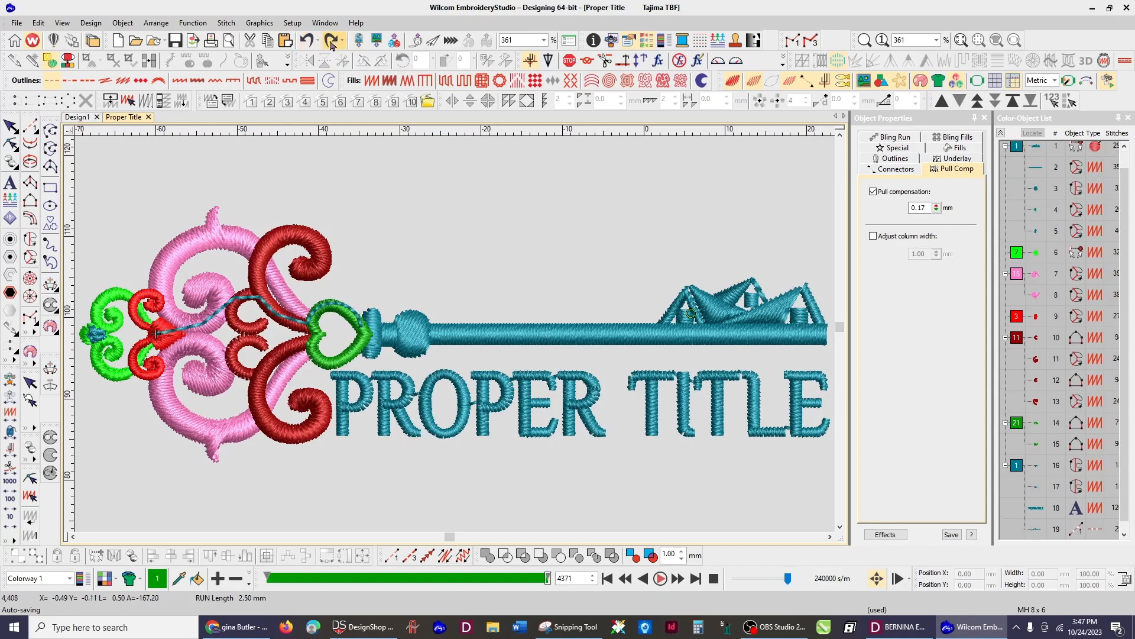
{"action": "left_click", "coordinate": [337, 42]}
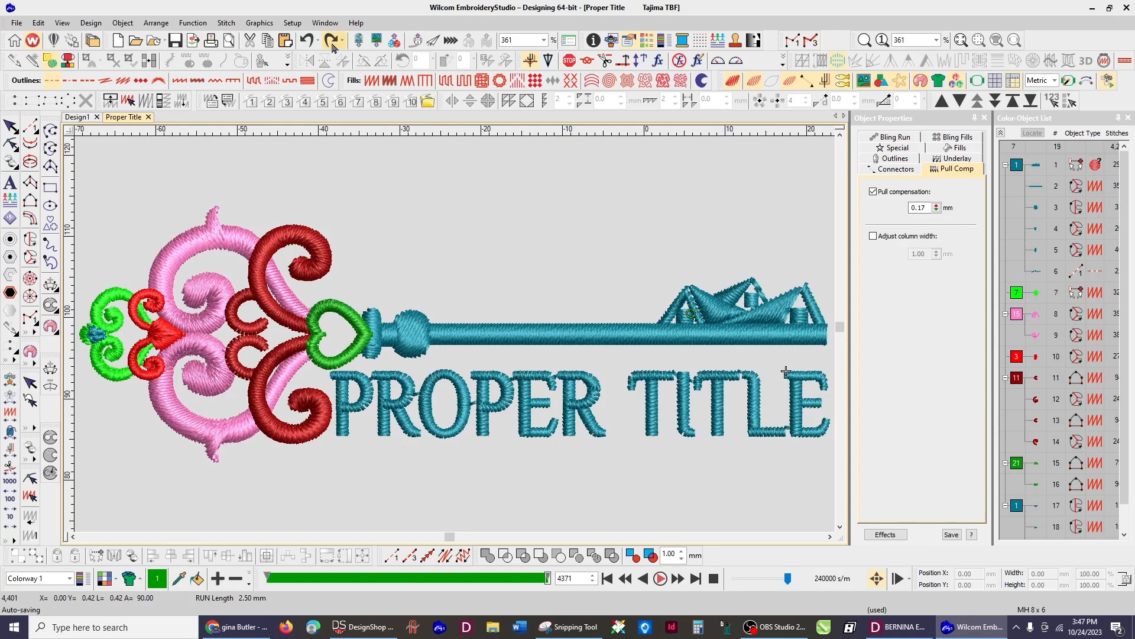
Step: Redo the edits to the bow's tip ornament, including its change to colour 16, and the joining of the two pink scrolls
{"action": "left_click", "coordinate": [332, 44]}
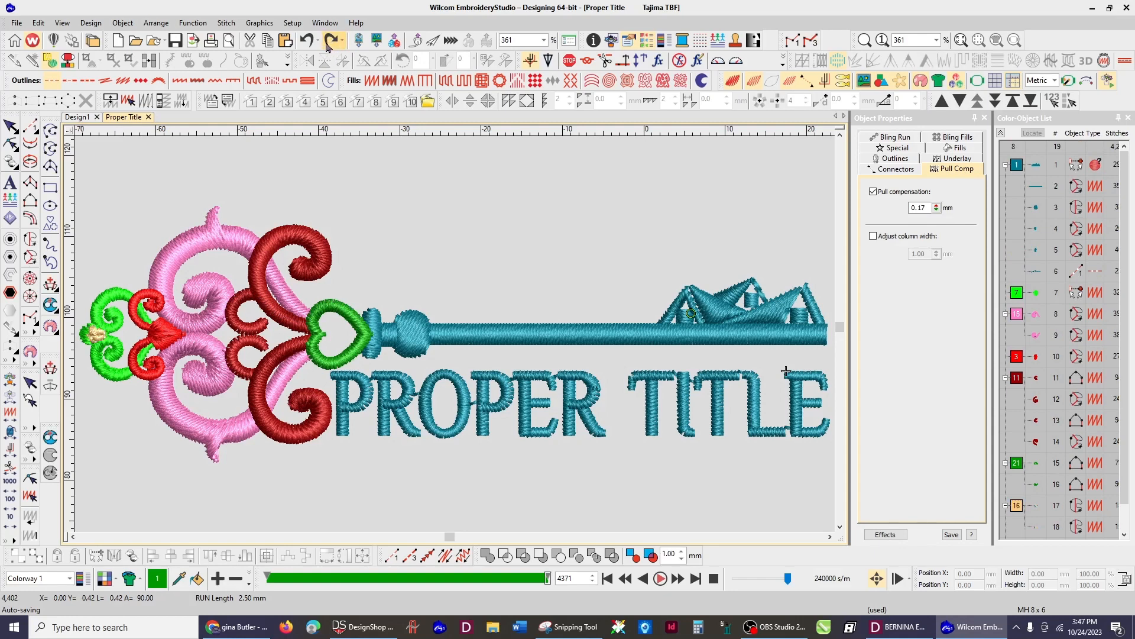
{"action": "left_click", "coordinate": [333, 44]}
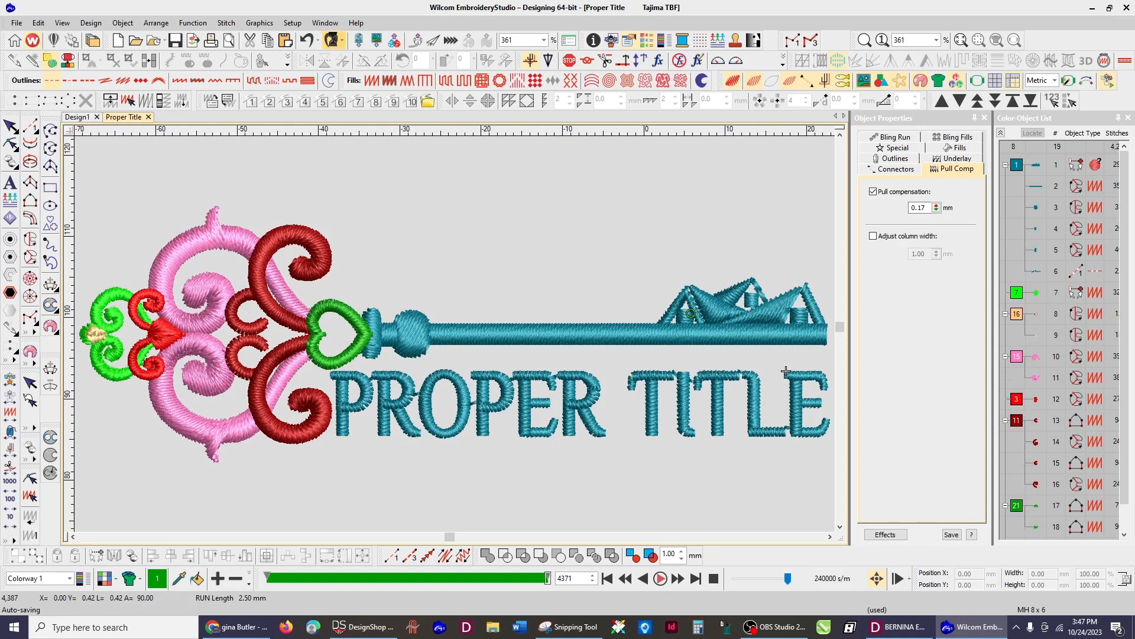
{"action": "left_click", "coordinate": [331, 42]}
{"action": "left_click", "coordinate": [332, 44]}
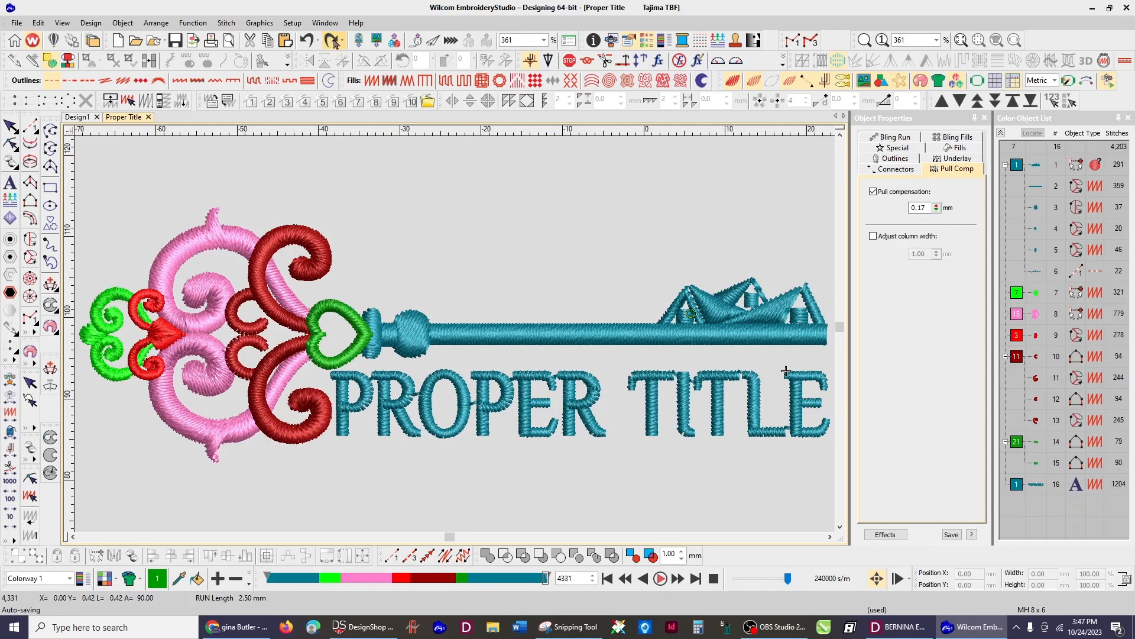
Step: Redo the joining of the dark red scrolls and heart halves, the pink scroll's change to bright green, and the end-scroll stitch adjustments
{"action": "left_click", "coordinate": [332, 44]}
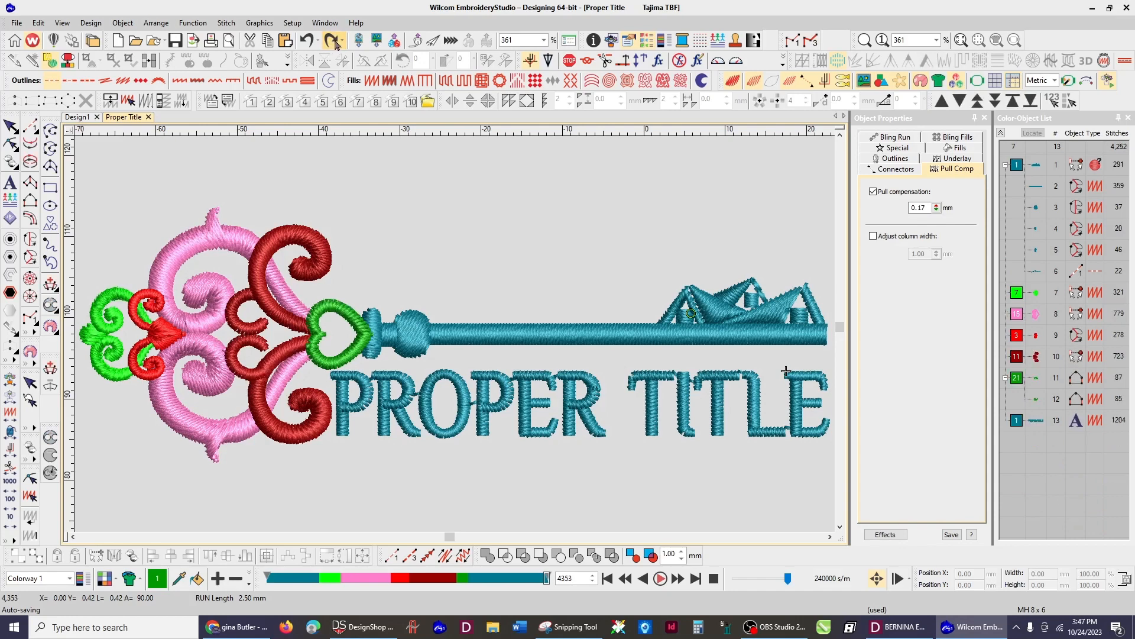
{"action": "left_click", "coordinate": [331, 40]}
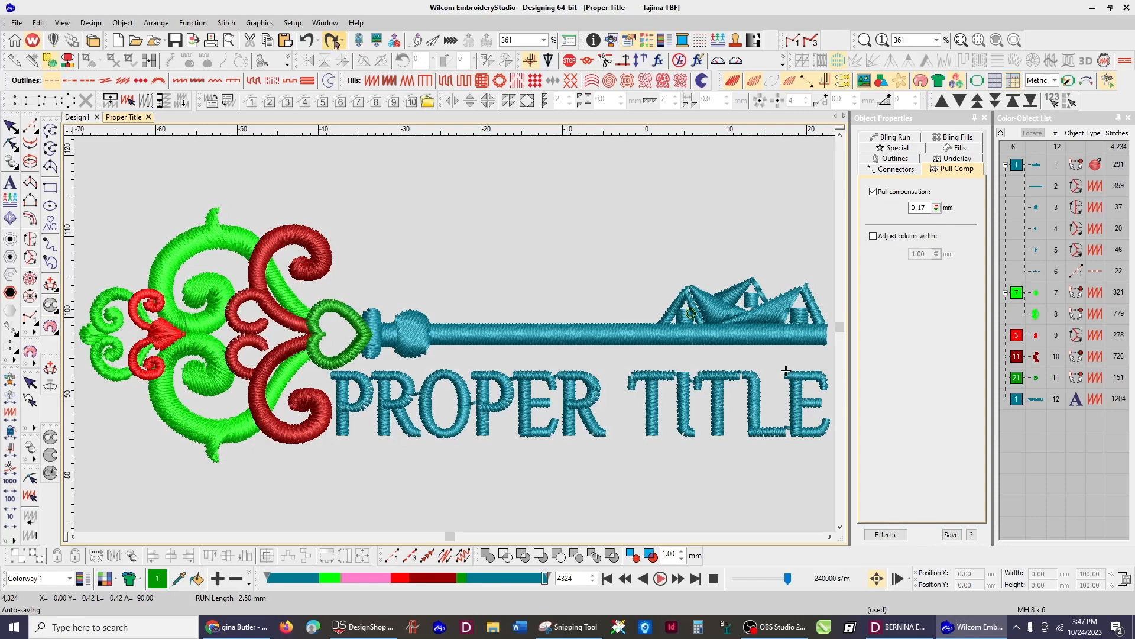
{"action": "left_click", "coordinate": [332, 45]}
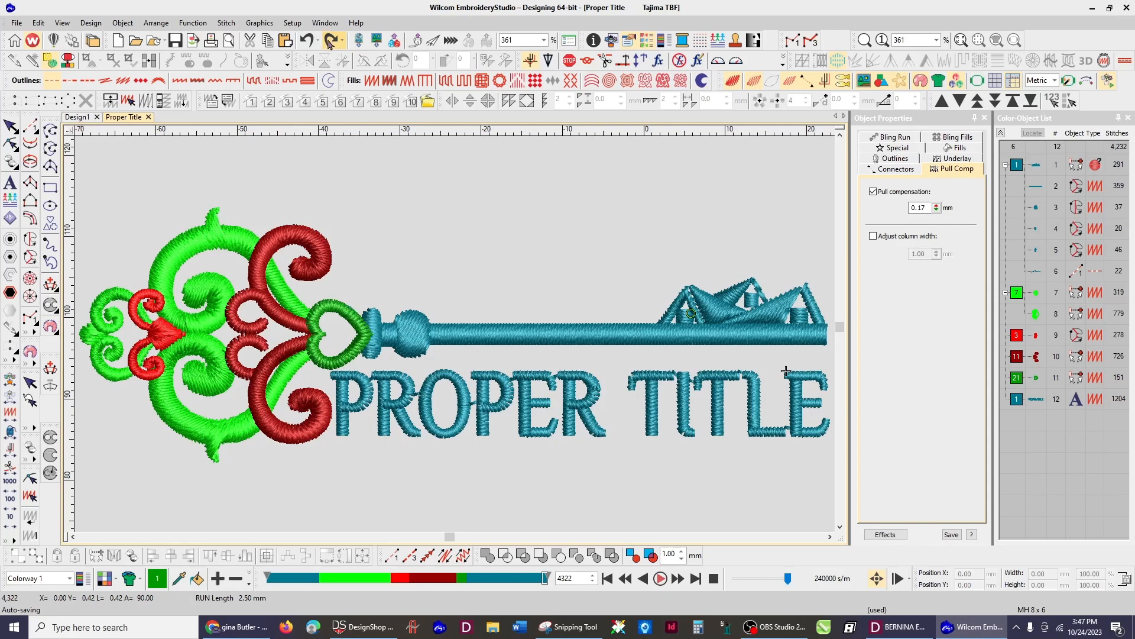
{"action": "left_click", "coordinate": [332, 45]}
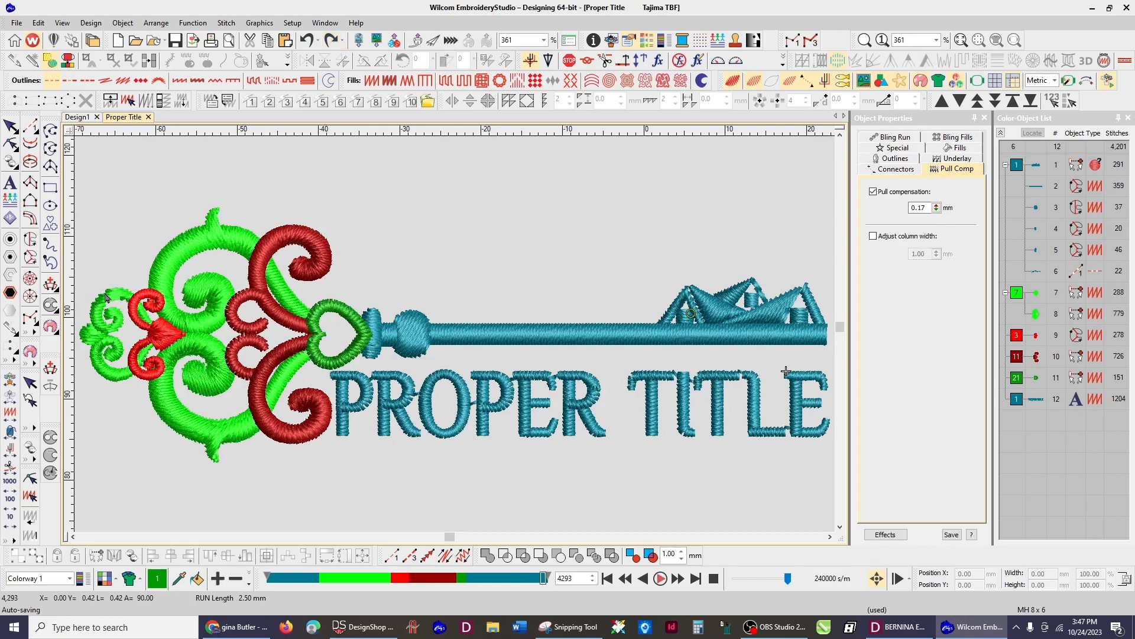
{"action": "left_click", "coordinate": [333, 45]}
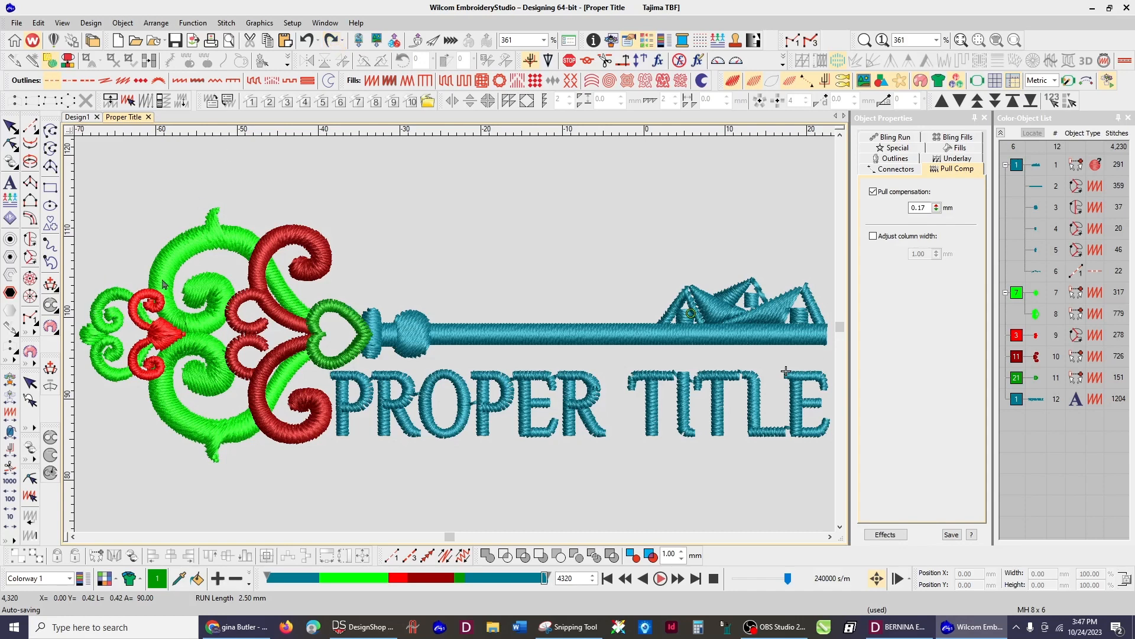
Step: Redo the short connecting run near the red scrolls and its merging with the bright green scrolls into one object
{"action": "left_click", "coordinate": [331, 43]}
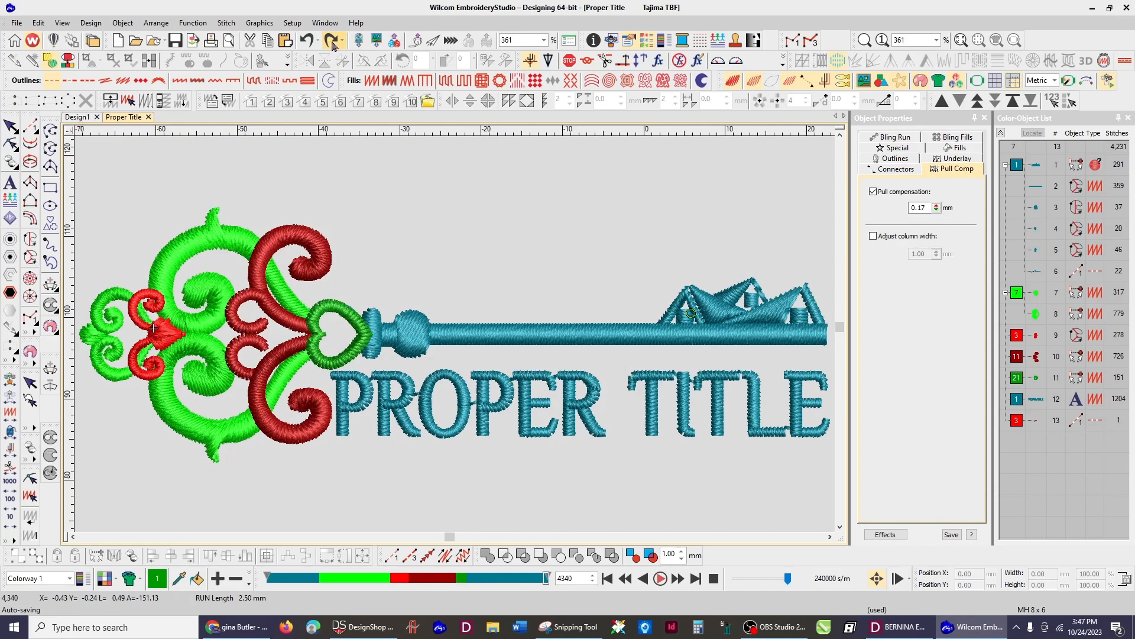
{"action": "left_click", "coordinate": [330, 42]}
{"action": "left_click", "coordinate": [333, 43]}
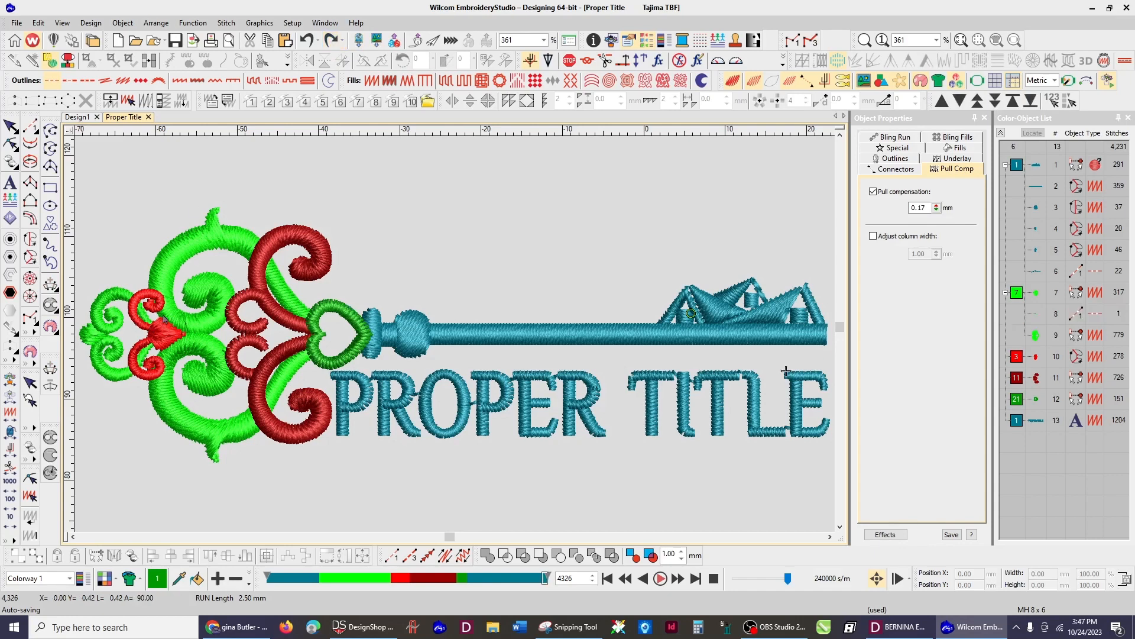
{"action": "left_click", "coordinate": [331, 41]}
{"action": "left_click", "coordinate": [332, 43]}
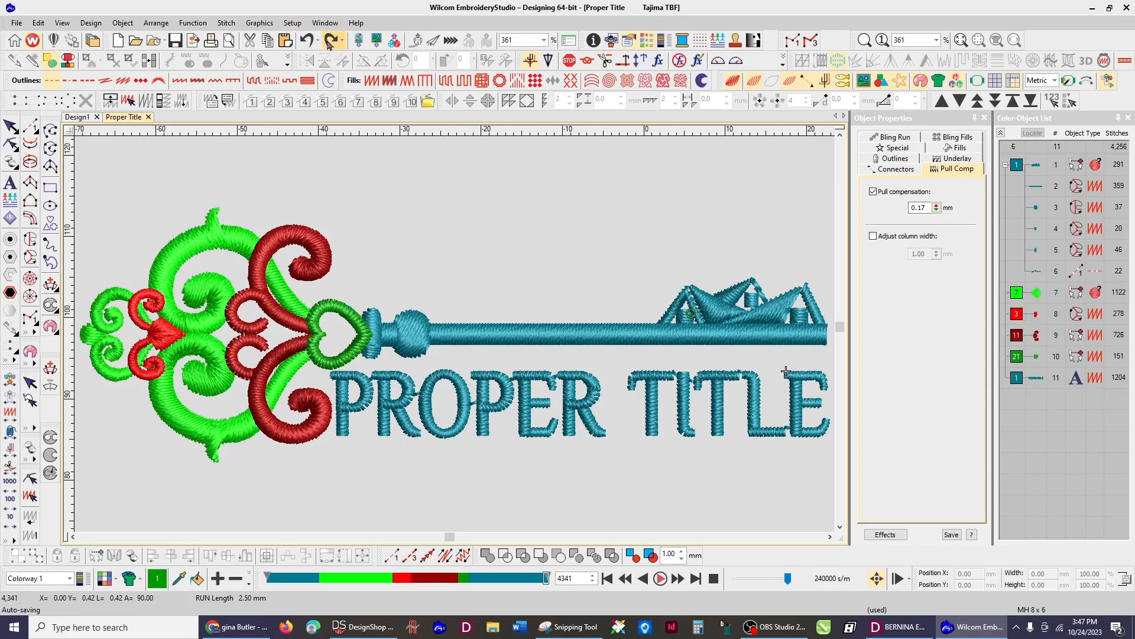
Step: Redo the heart's recolouring to dark red, its joining with the dark red scrolls, and the merged object's change to bright green
{"action": "left_click", "coordinate": [331, 43]}
{"action": "left_click", "coordinate": [331, 42]}
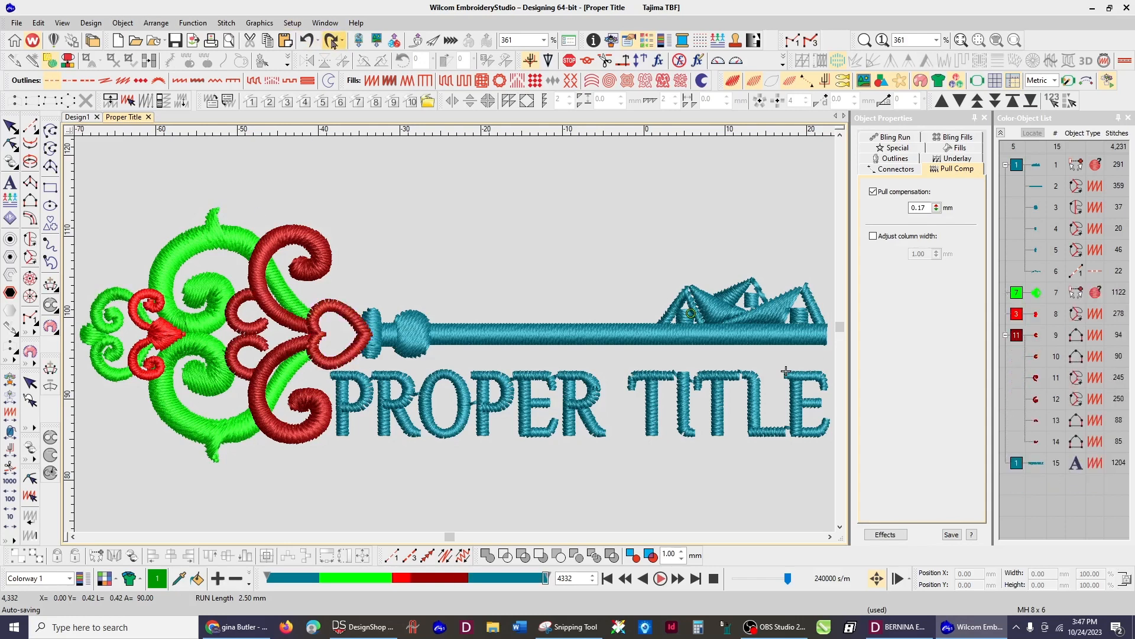
{"action": "left_click", "coordinate": [331, 43]}
{"action": "left_click", "coordinate": [331, 43]}
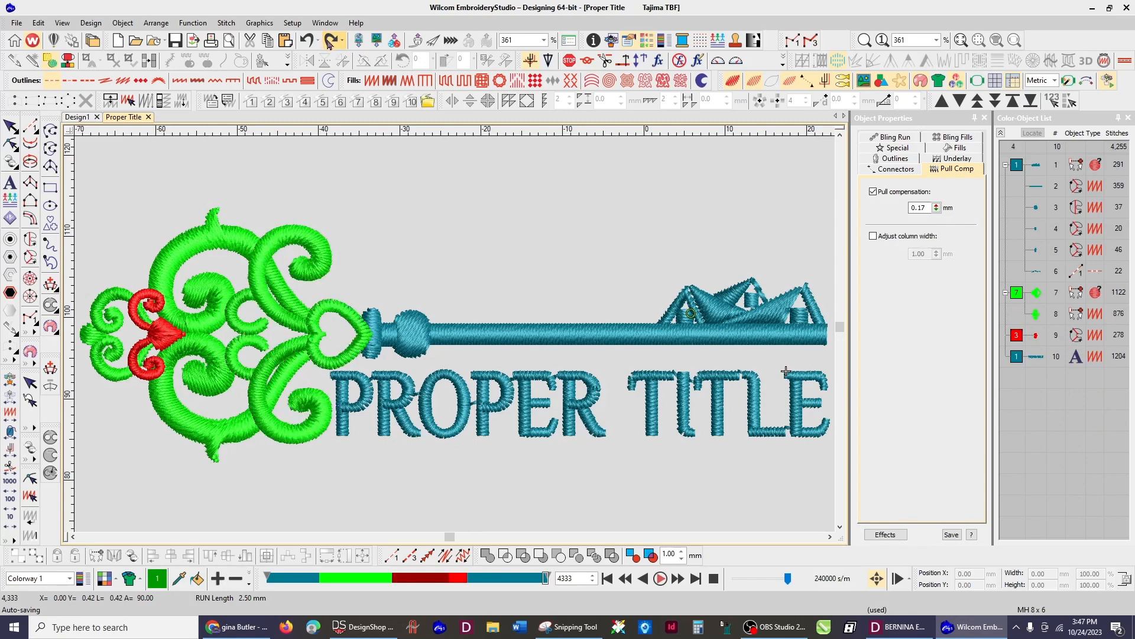
Step: Redo the bow's stitch adjustments, the red tip scrolls' change to bright green, and the whole bow's recolouring to teal colour 1
{"action": "left_click", "coordinate": [331, 42]}
{"action": "left_click", "coordinate": [331, 43]}
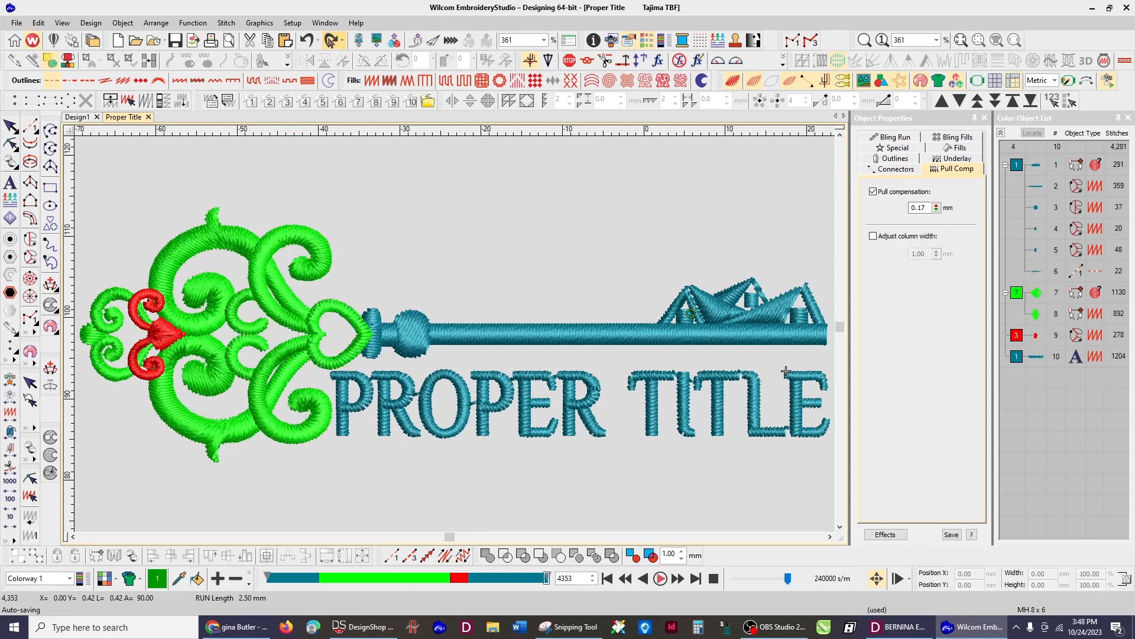
{"action": "left_click", "coordinate": [331, 43]}
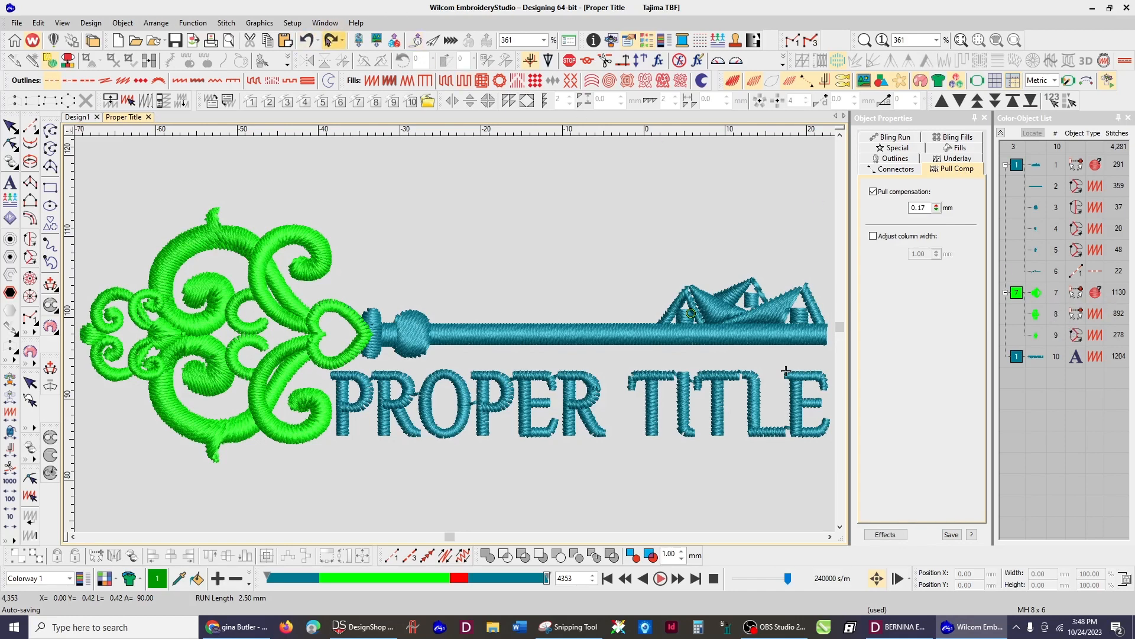
{"action": "left_click", "coordinate": [330, 40]}
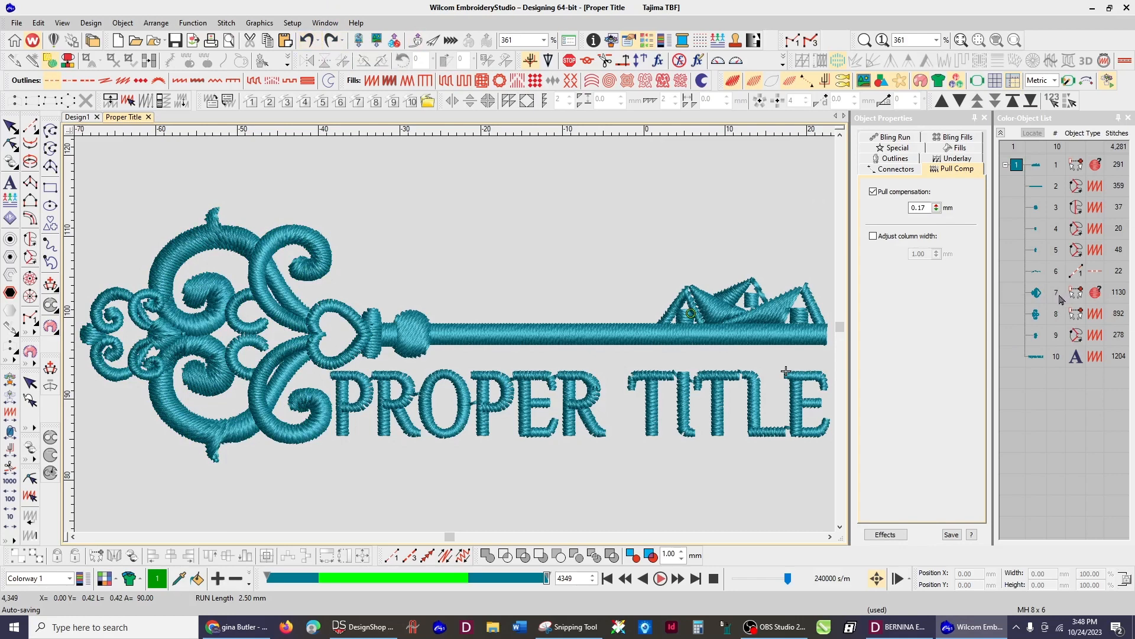
{"action": "left_click", "coordinate": [331, 40]}
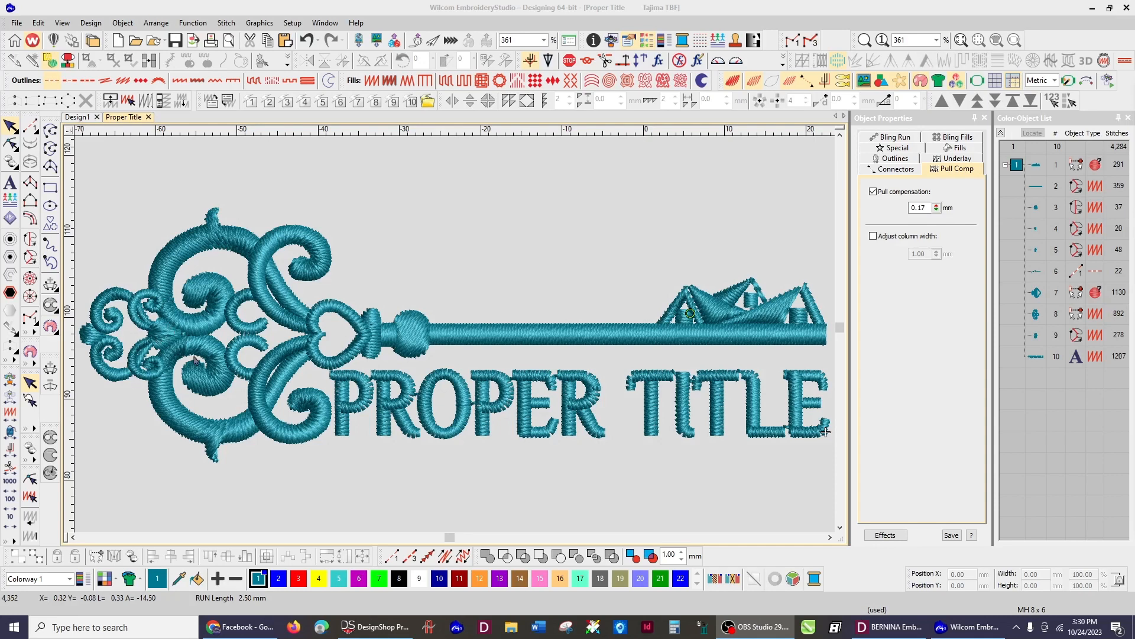
Step: Play the stitch-out simulation of the single-colour key and its PROPER TITLE lettering to check the stitching order and trims
{"action": "left_click", "coordinate": [1110, 84]}
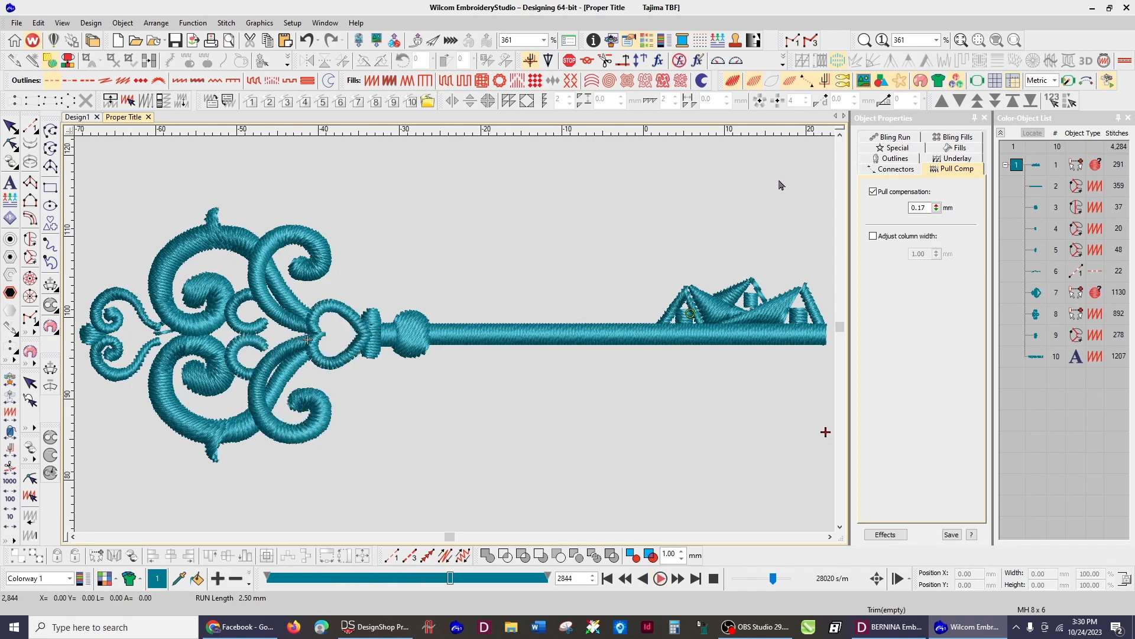
{"action": "left_click", "coordinate": [660, 578]}
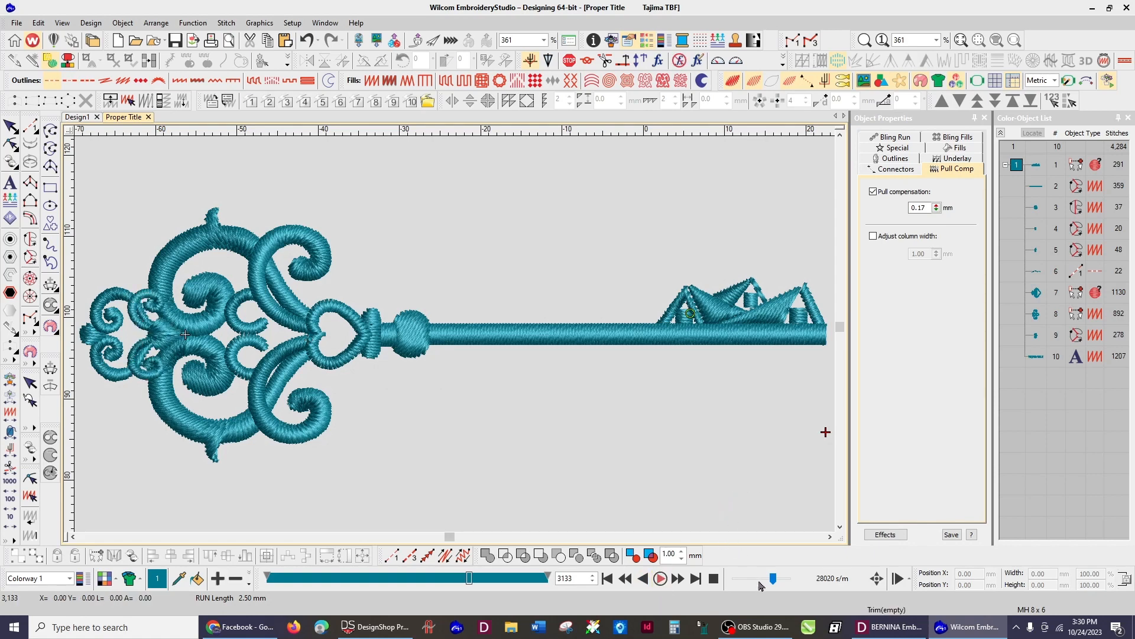
{"action": "left_click", "coordinate": [661, 578]}
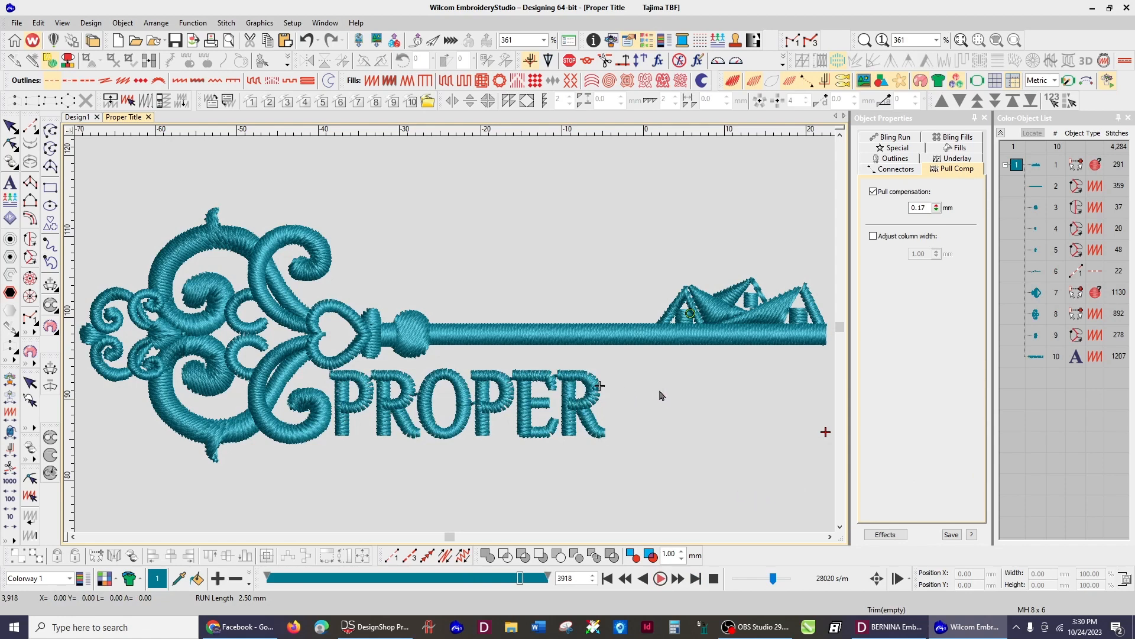
{"action": "left_click", "coordinate": [657, 580]}
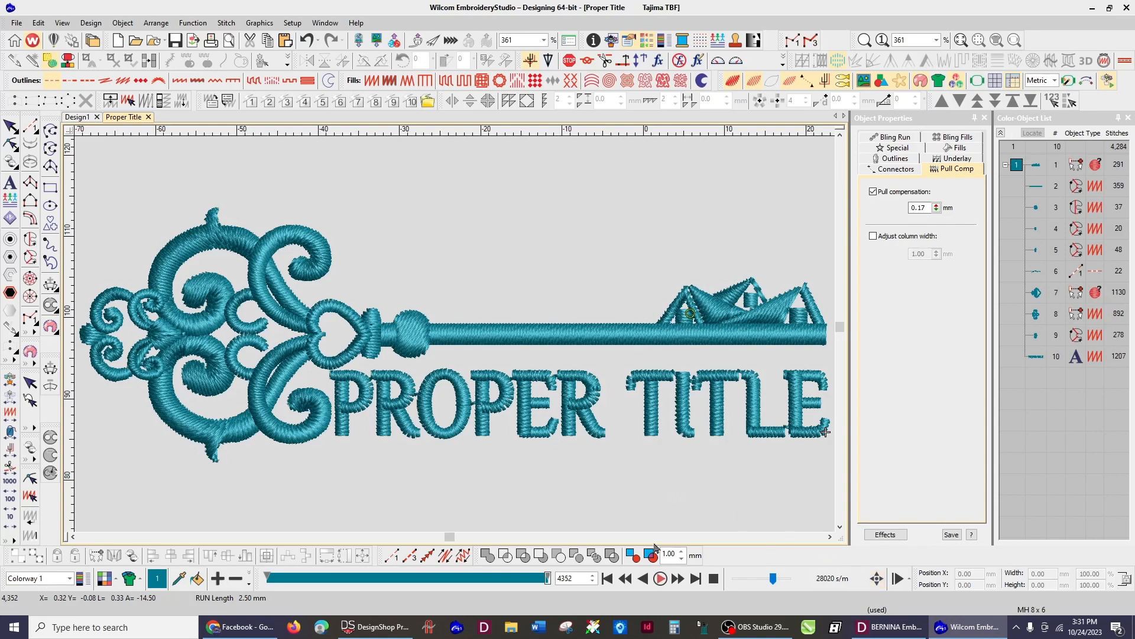
{"action": "left_click", "coordinate": [660, 583]}
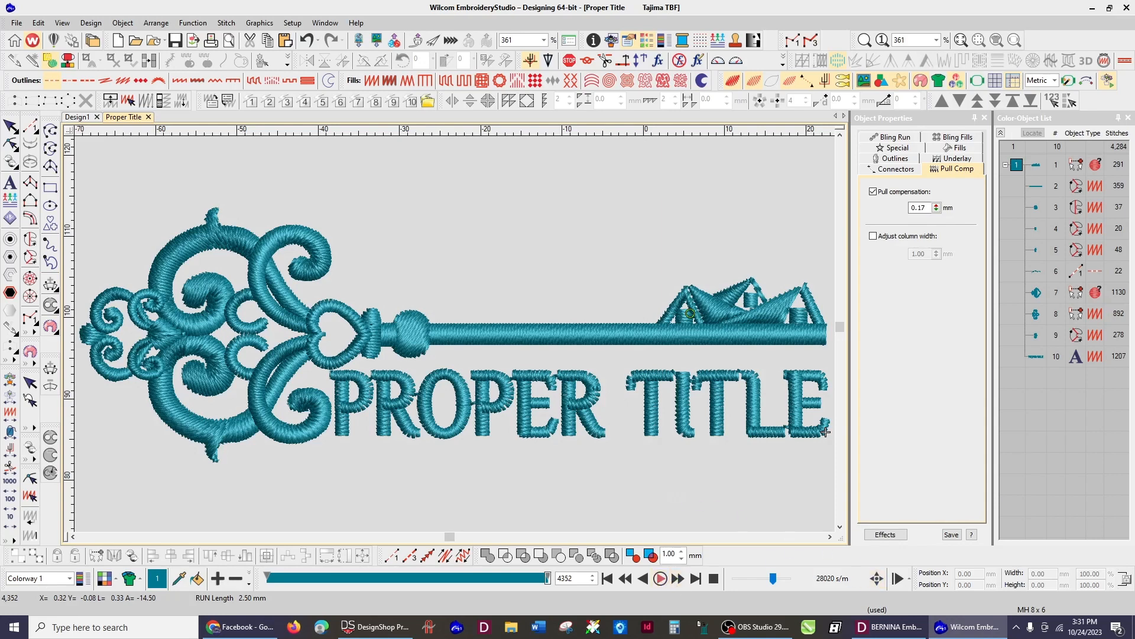